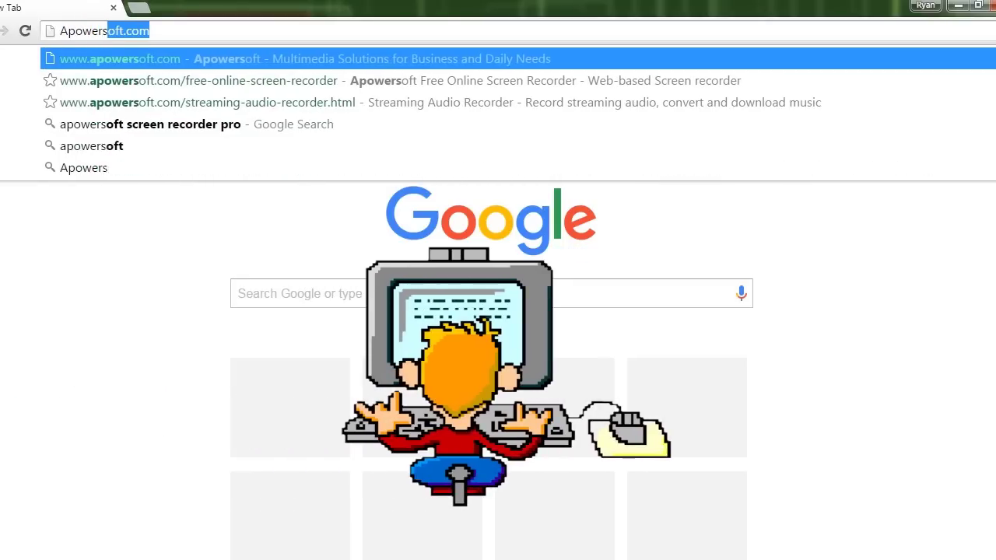
Step: Search the web for "Apowersoft Screen Recorder Pro"
type("t Scree")
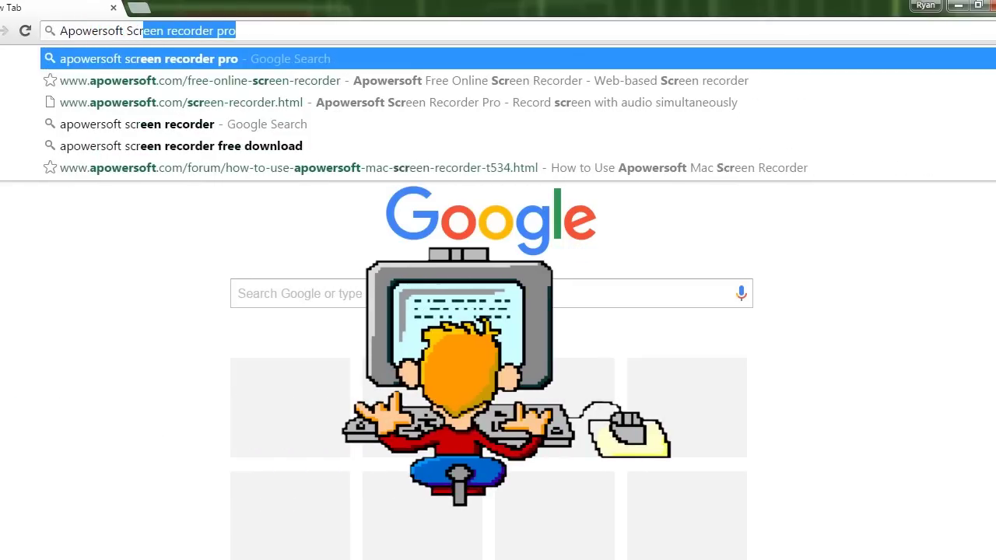
type("n Rec")
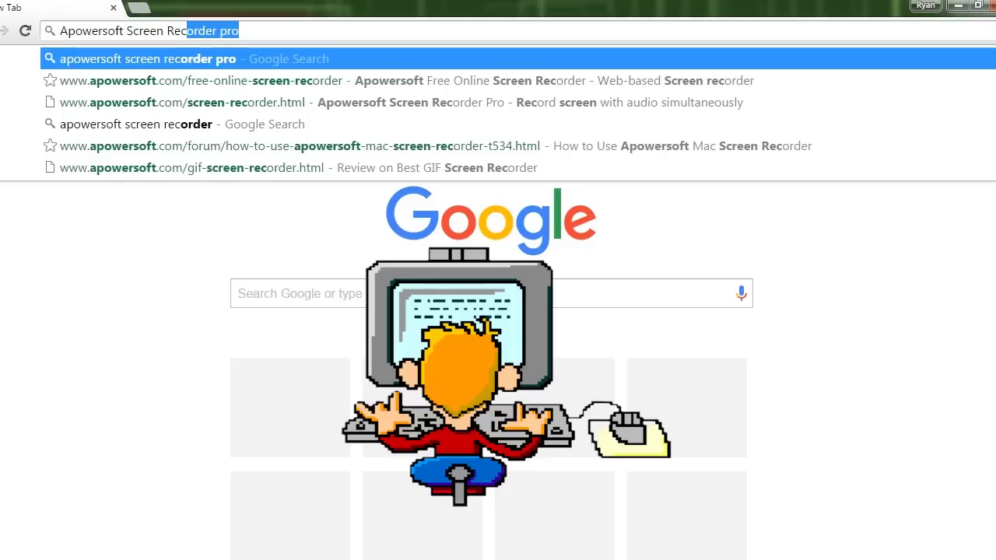
type("order Pro")
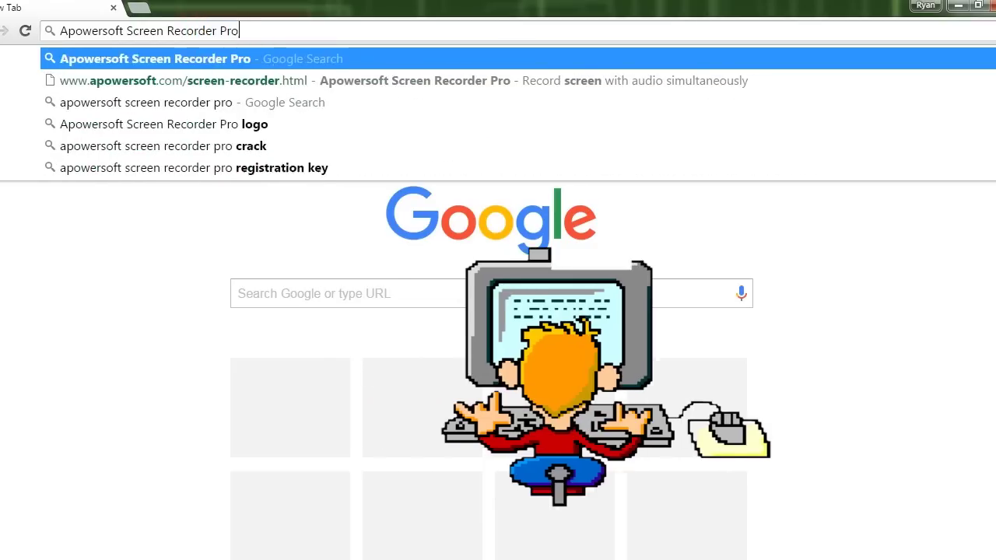
key("Return")
Step: Open the Screen Recorder Pro product page and download its installer to the Desktop as apowersoft-screen-recorder-pro
left_click(179, 205)
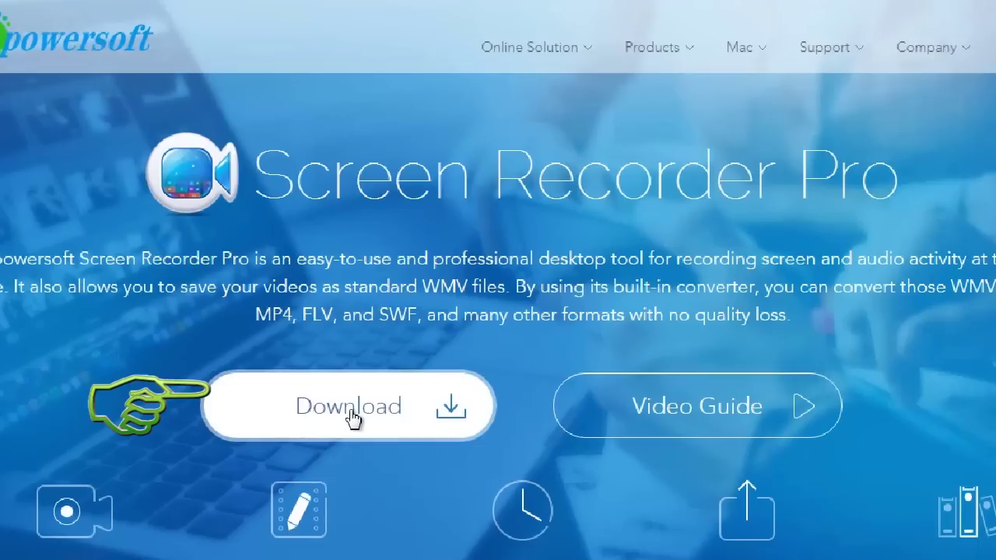
left_click(344, 417)
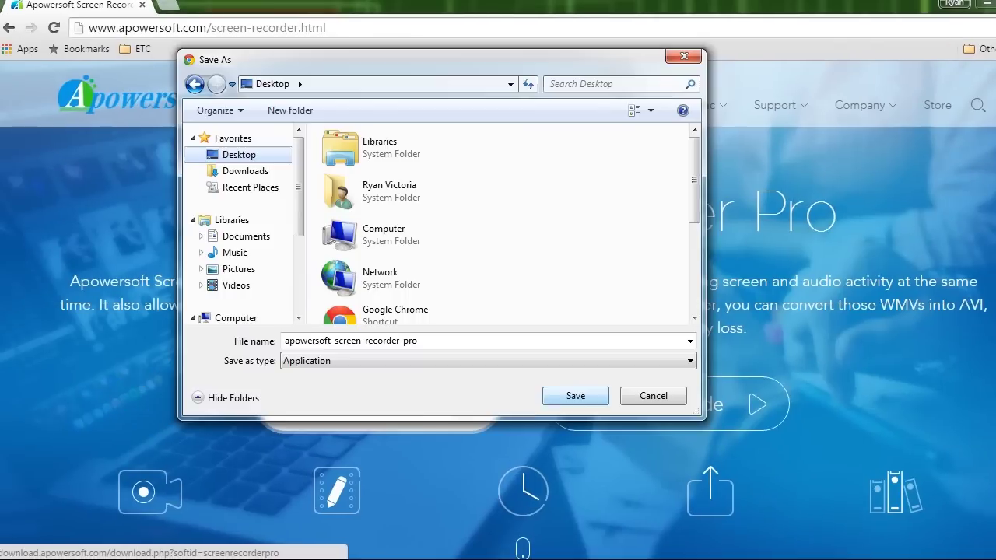
left_click(574, 331)
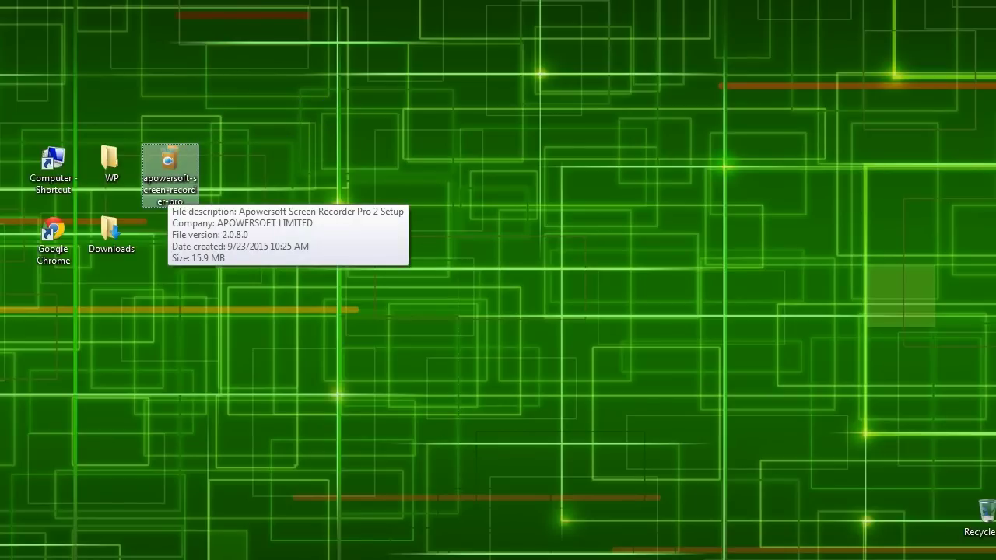
Step: Run the apowersoft-screen-recorder-pro installer from the desktop with English as the setup language
double_click(169, 186)
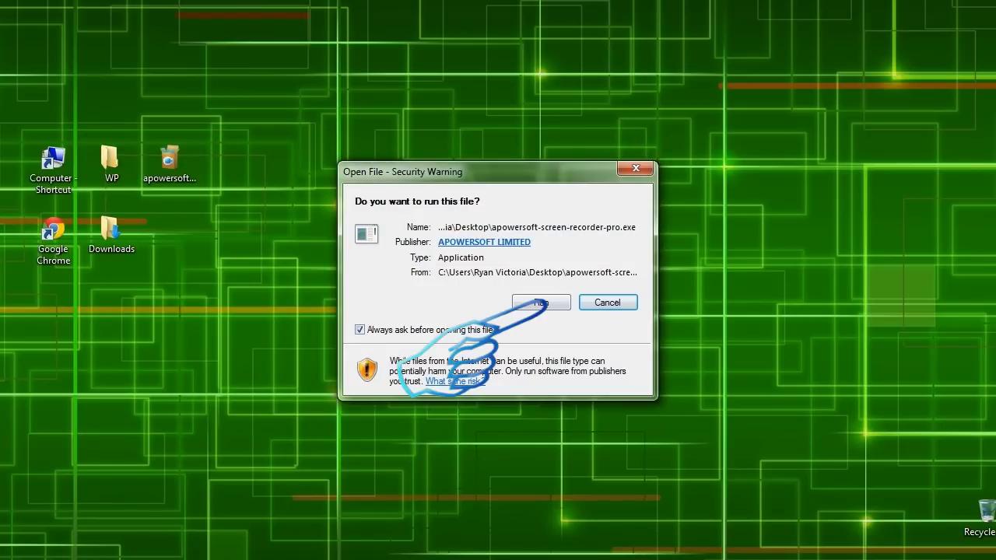
left_click(542, 303)
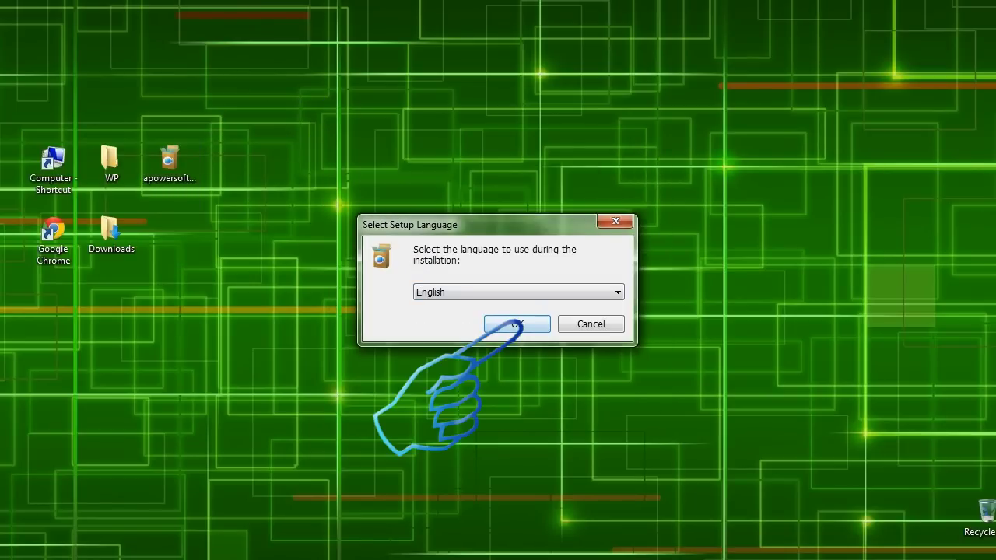
left_click(518, 325)
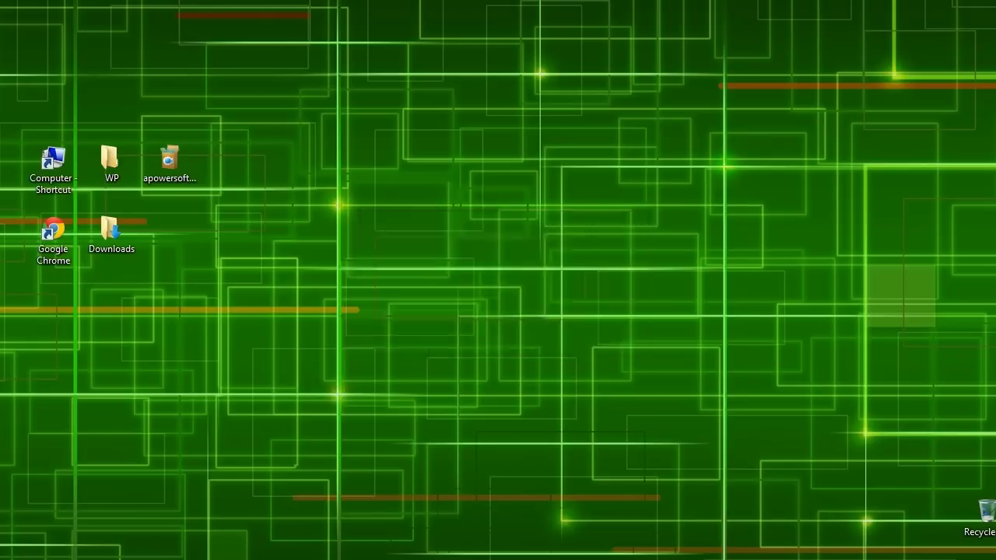
Step: Accept the license agreement, keep the desktop and Quick Launch icon options, and complete the installation
key("Return")
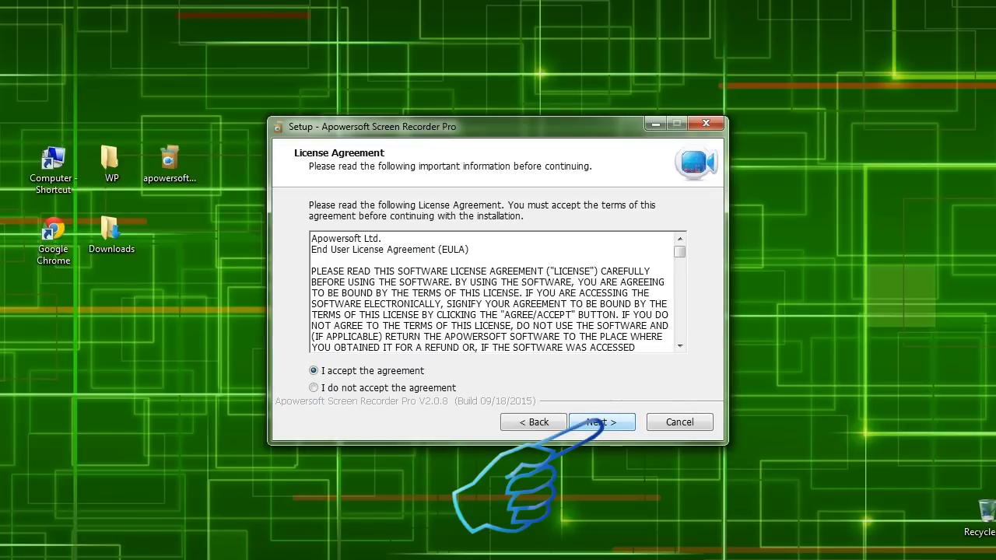
key("Return")
key("Return")
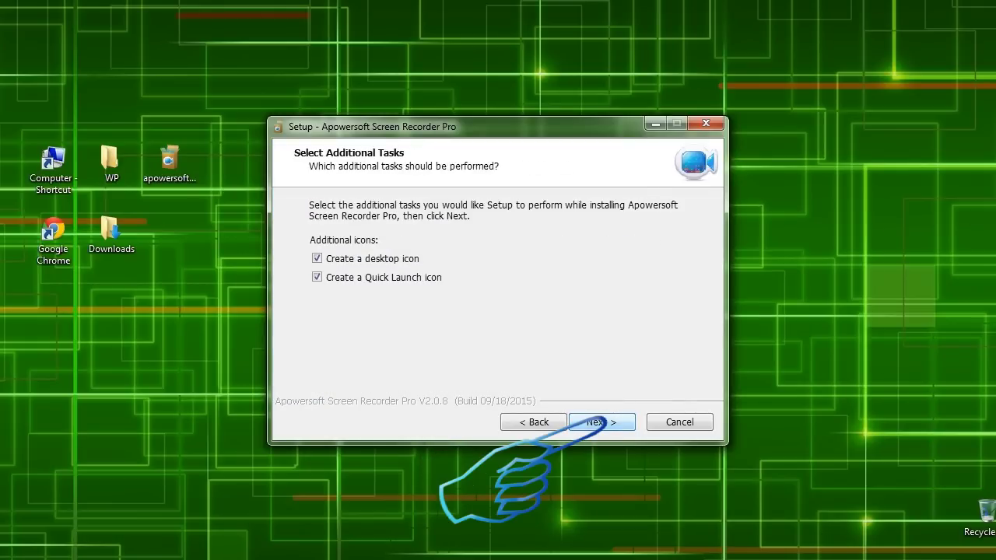
key("Return")
key("Return")
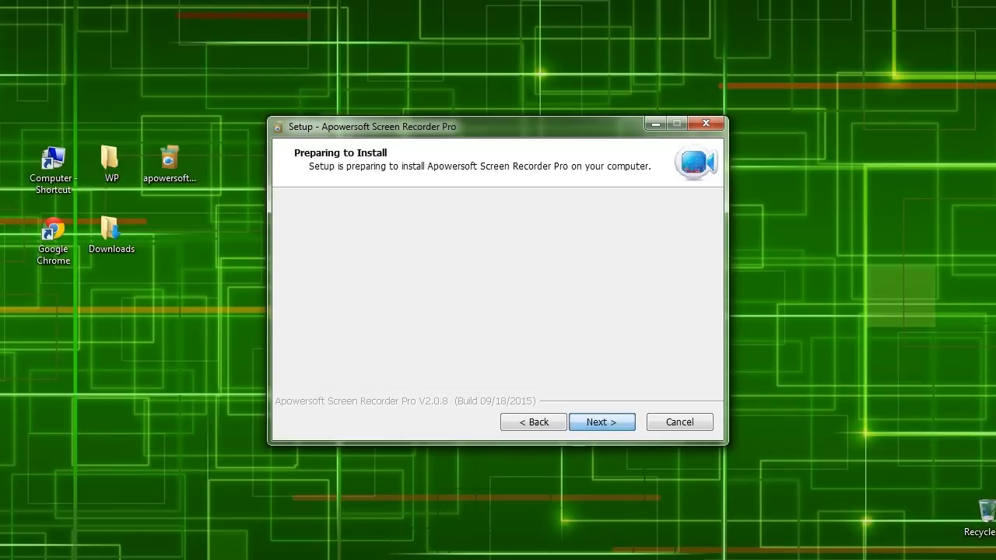
key("Return")
key("Return")
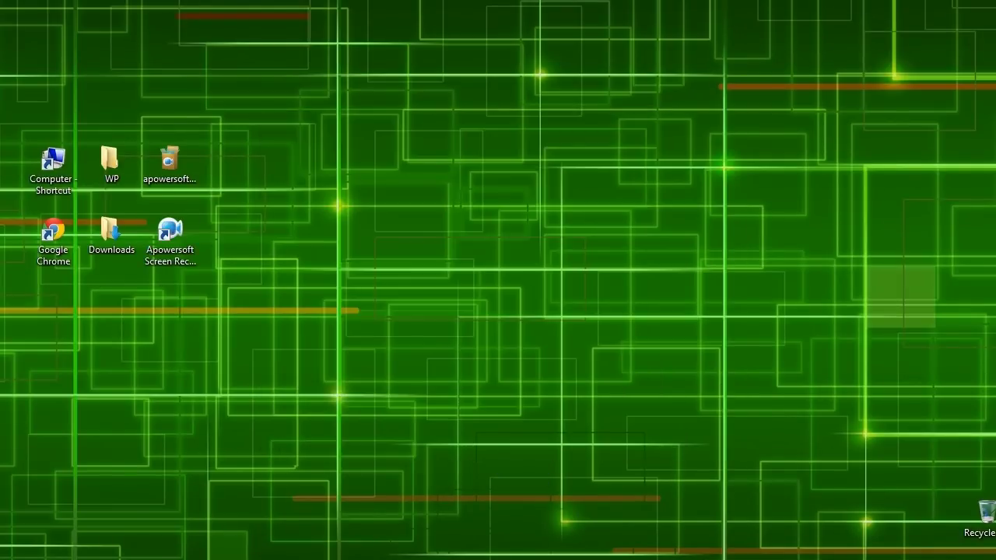
Step: Launch Apowersoft Screen Recorder Pro from the desktop and open its options
left_click(170, 238)
double_click(169, 236)
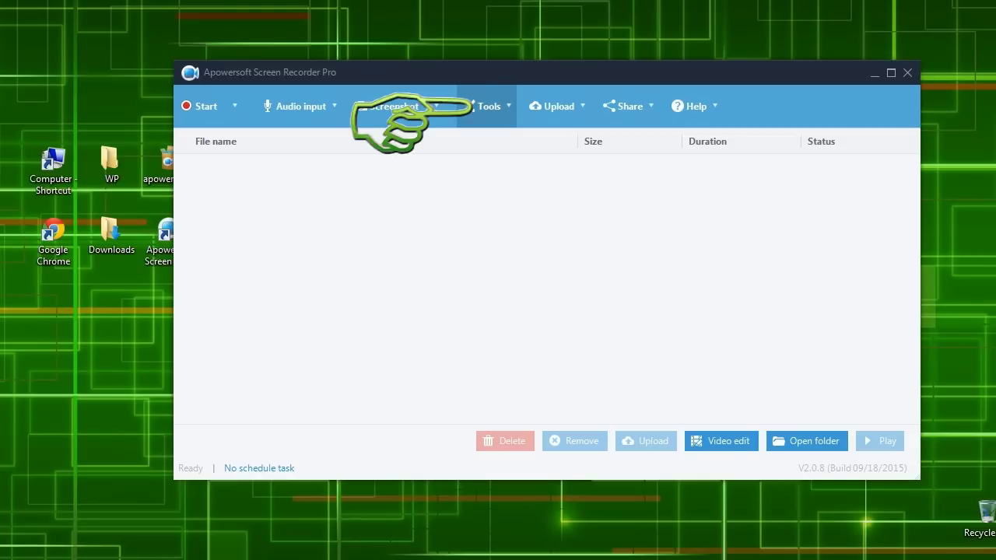
left_click(478, 105)
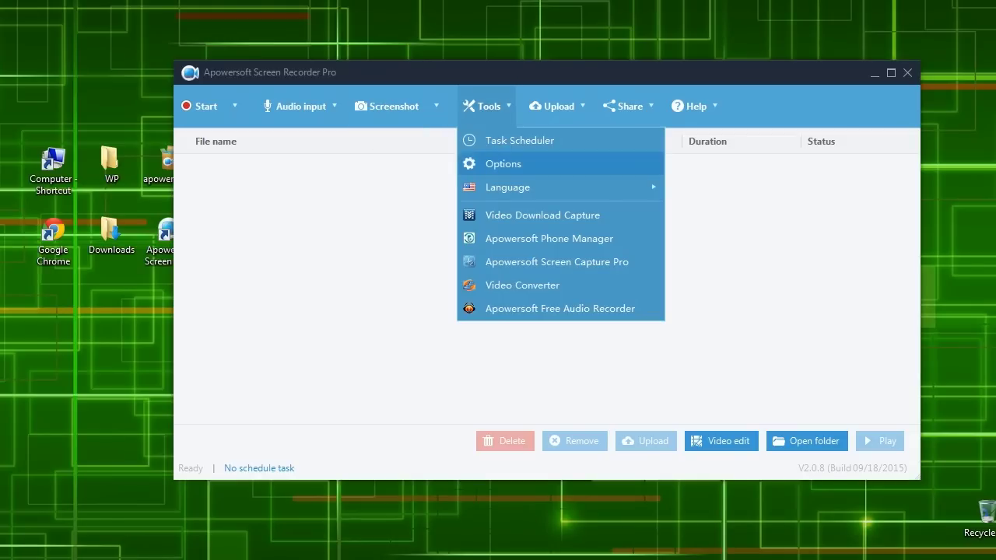
left_click(475, 163)
Step: Review the key choices for the screenshot shortcut and the default output directory in the general options
left_click(662, 267)
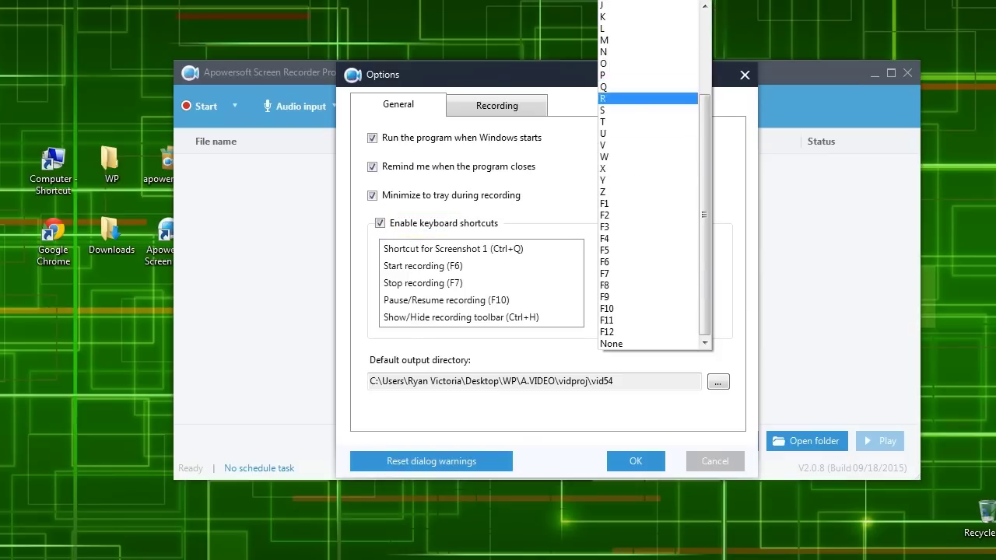
left_click(718, 382)
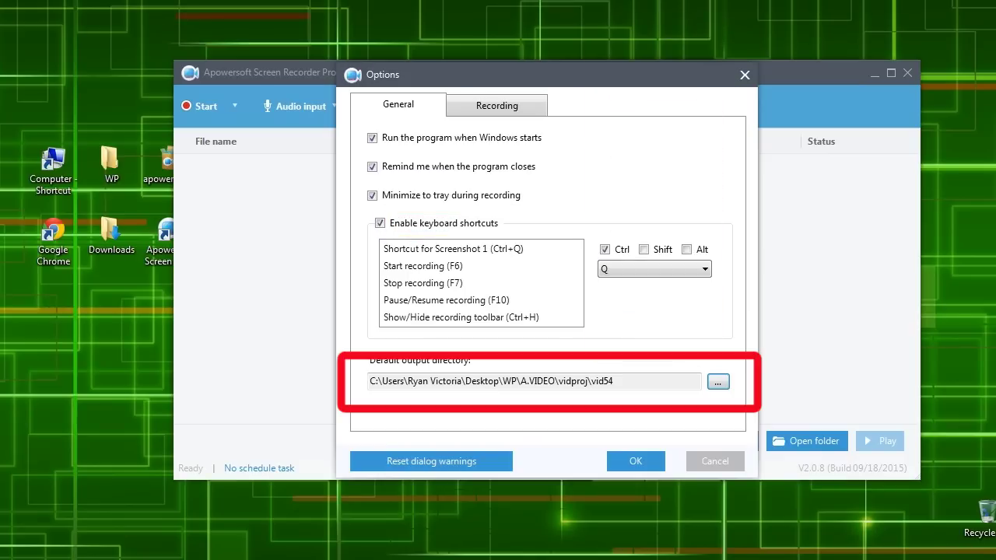
left_click(718, 381)
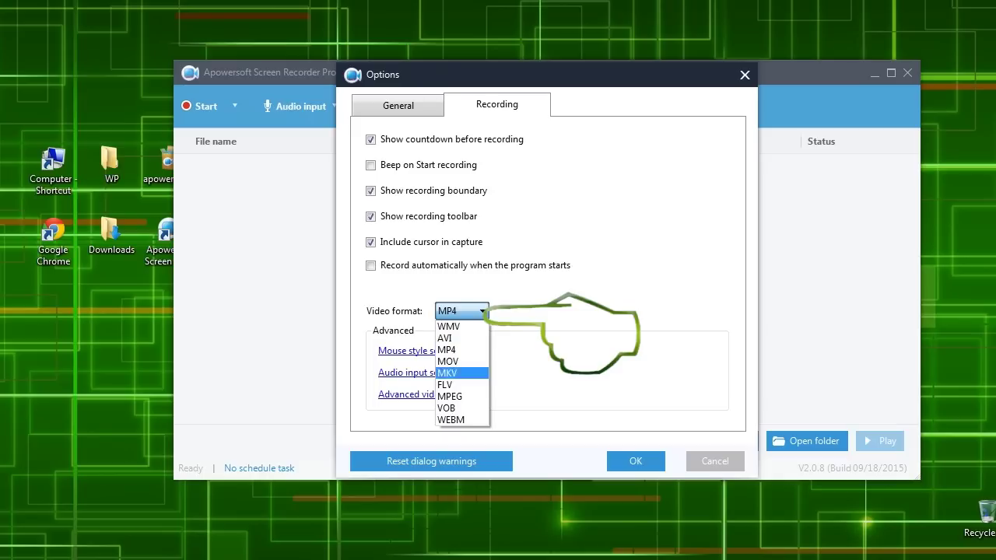
Step: Set the recording video format to MP4, check the mouse style settings and close the options
left_click(448, 350)
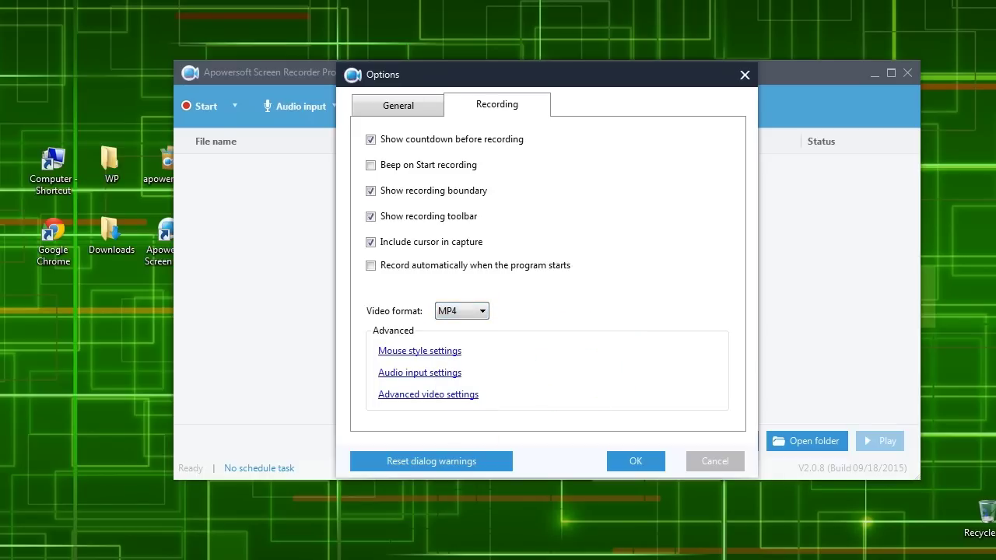
left_click(419, 351)
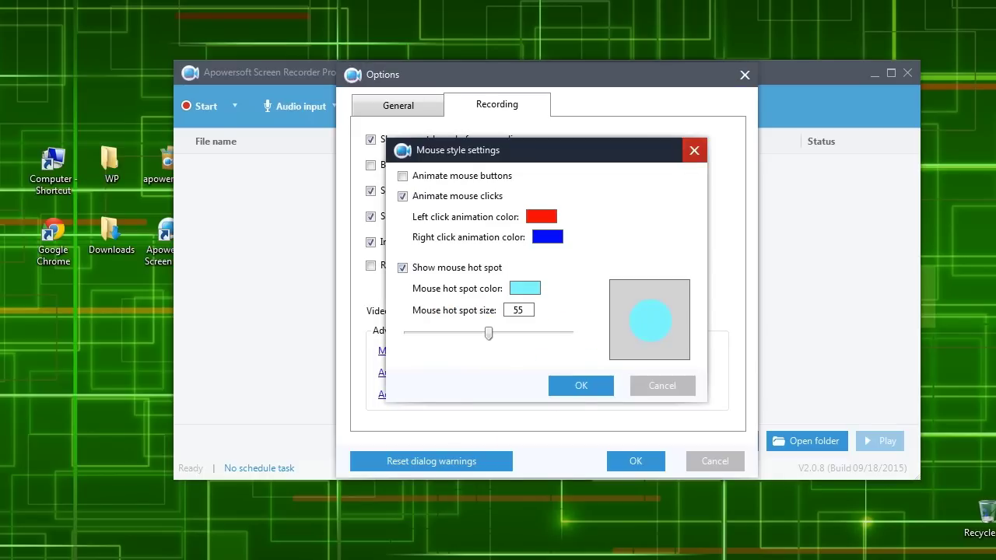
left_click(694, 151)
left_click(639, 462)
left_click(291, 118)
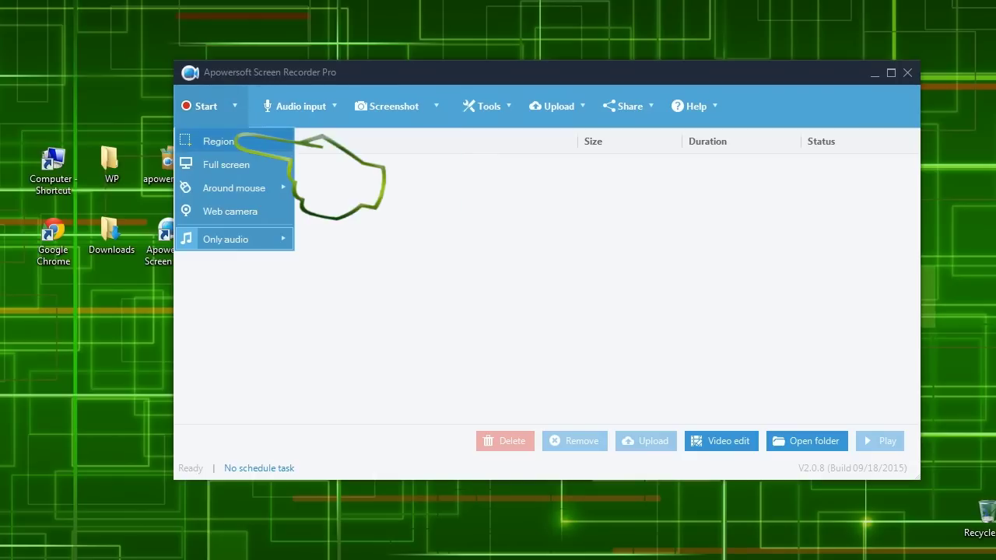
mouse_move(265, 188)
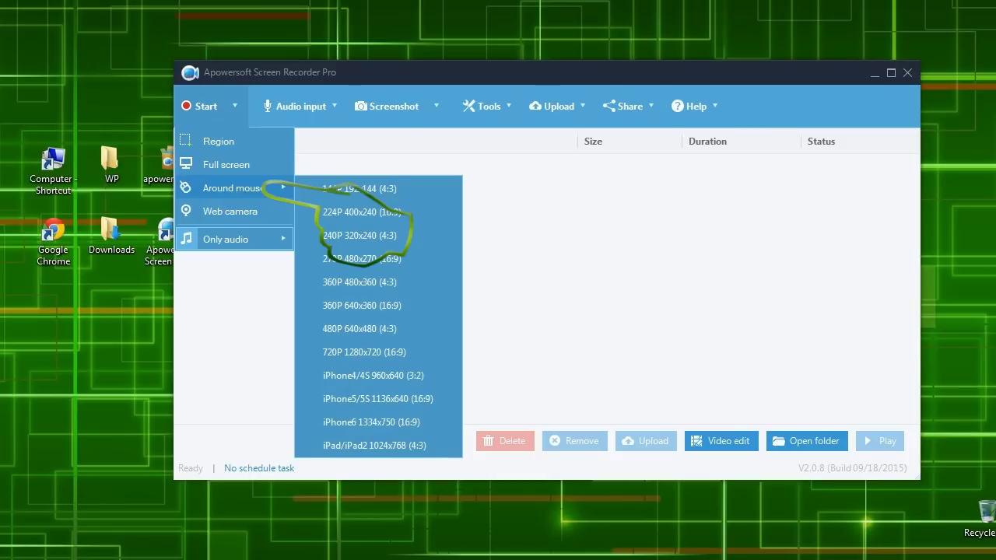
mouse_move(259, 239)
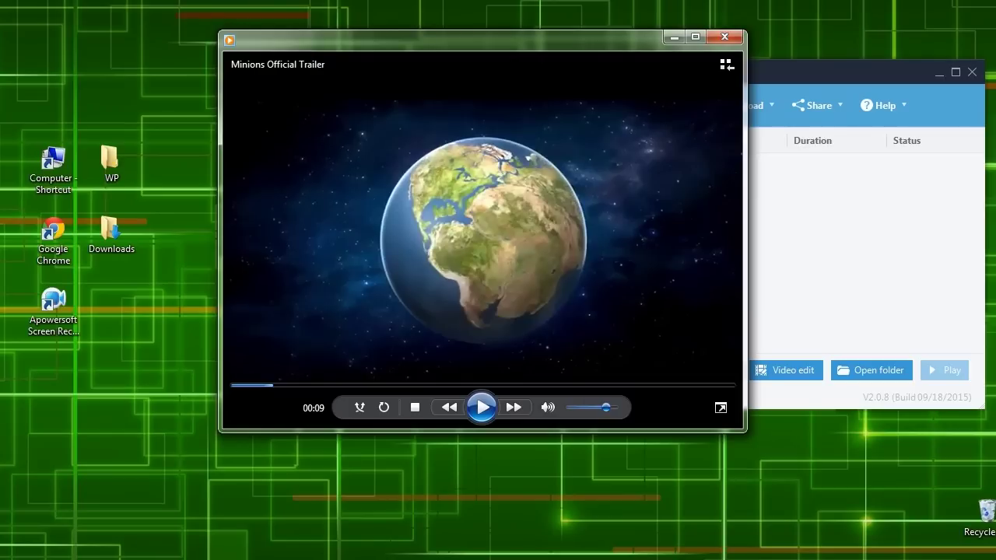
Step: Start recording a custom region of about 666 x 398 over the Minions Official Trailer picture in the media player
left_click(827, 72)
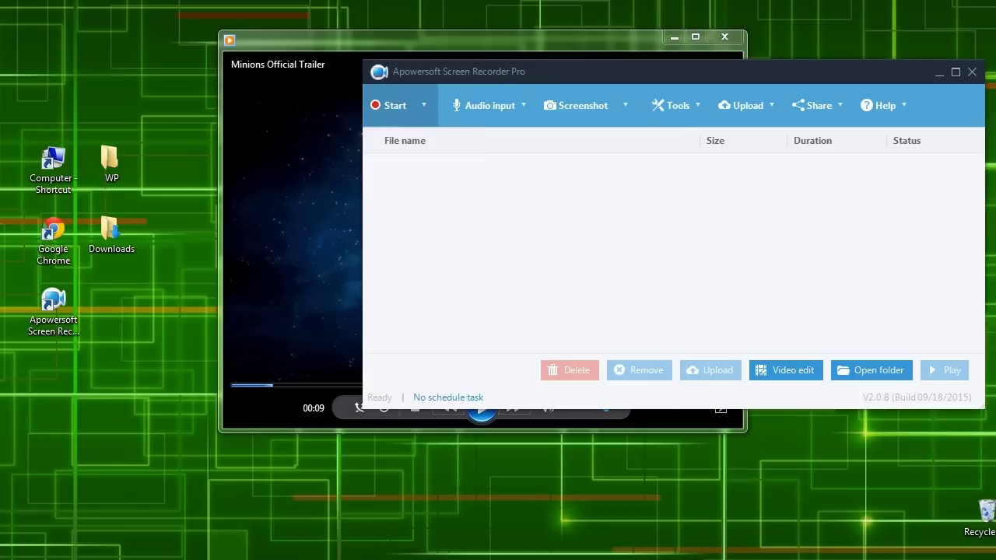
left_click(424, 105)
left_click(408, 141)
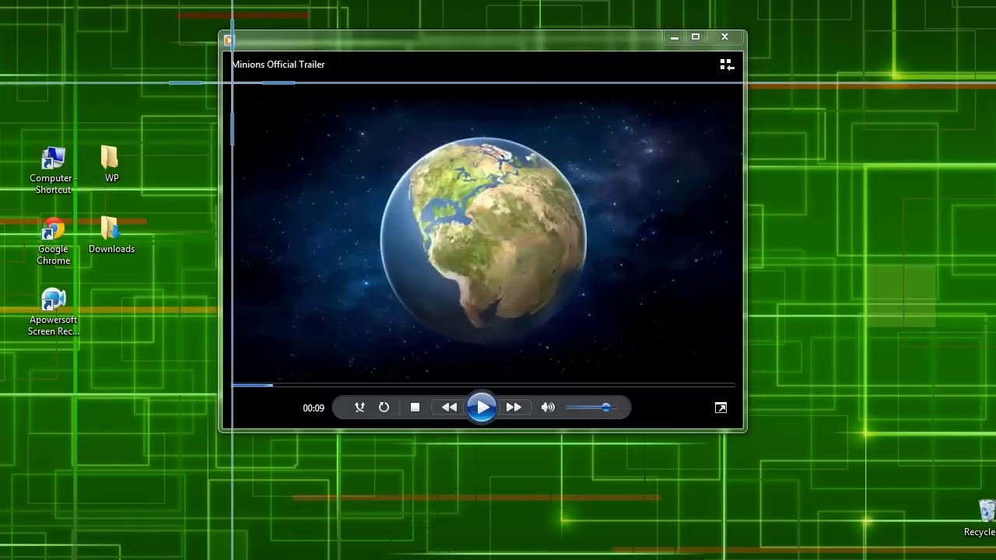
left_click_drag(223, 74, 742, 385)
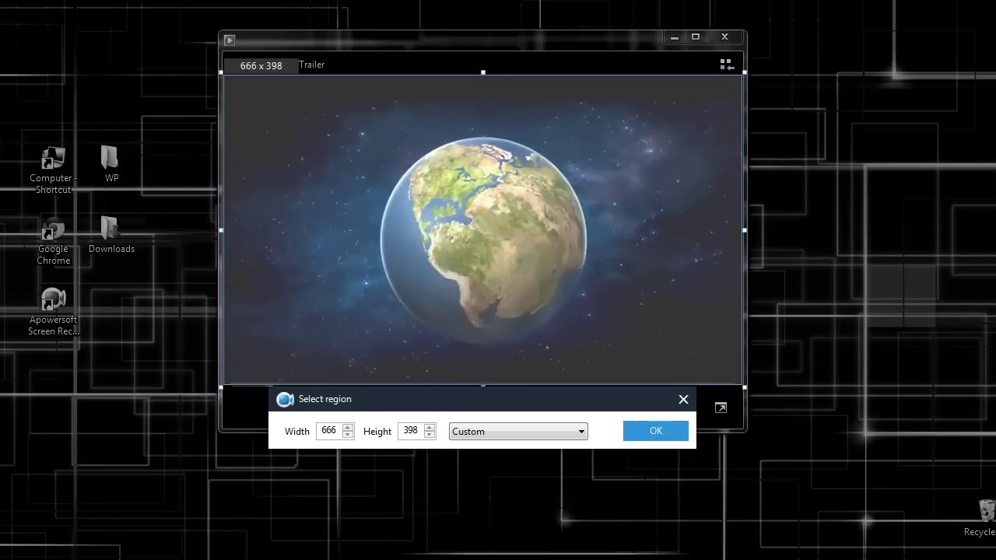
left_click(656, 431)
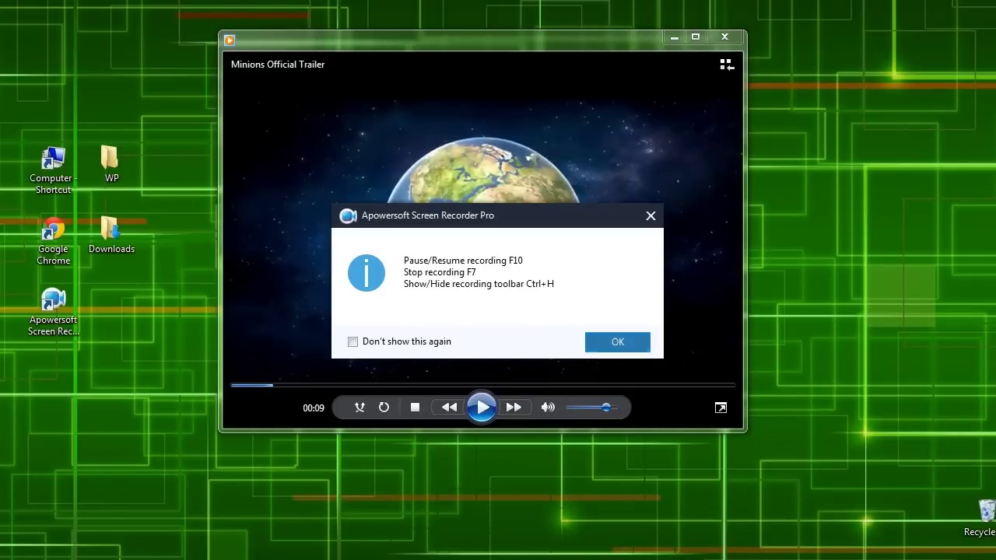
left_click(618, 343)
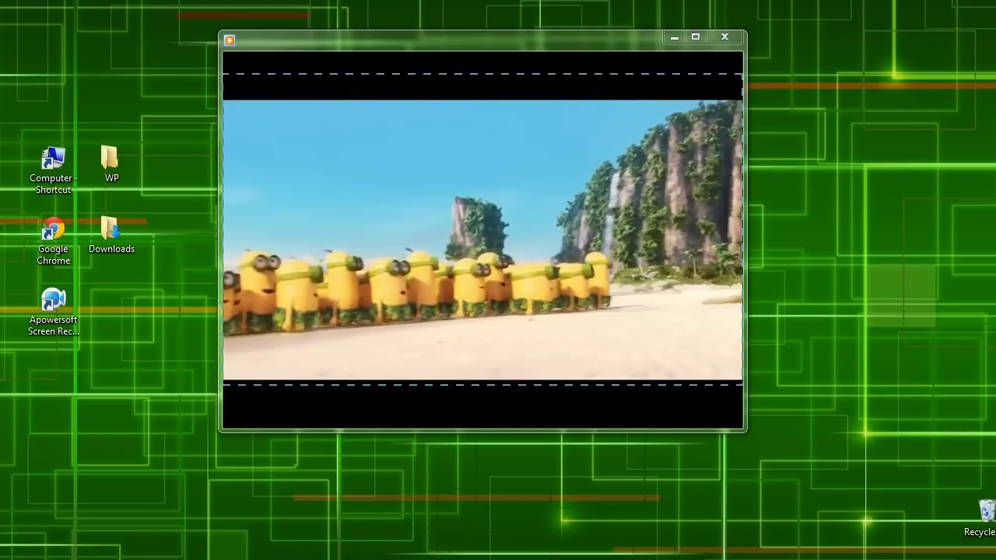
Step: Show the drawing tools and draw a red arrow and a red ellipse over the video being recorded, undoing each one
left_click(560, 432)
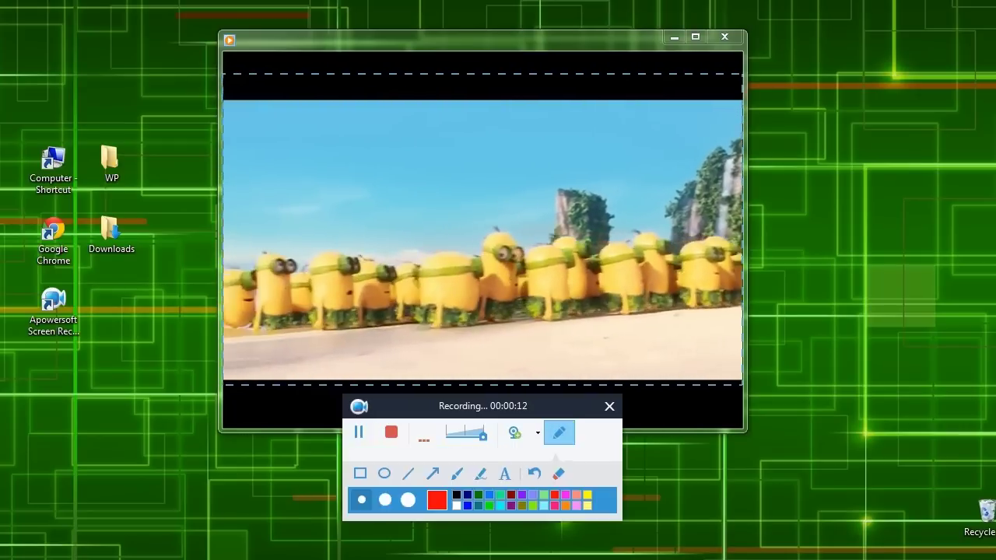
left_click(432, 474)
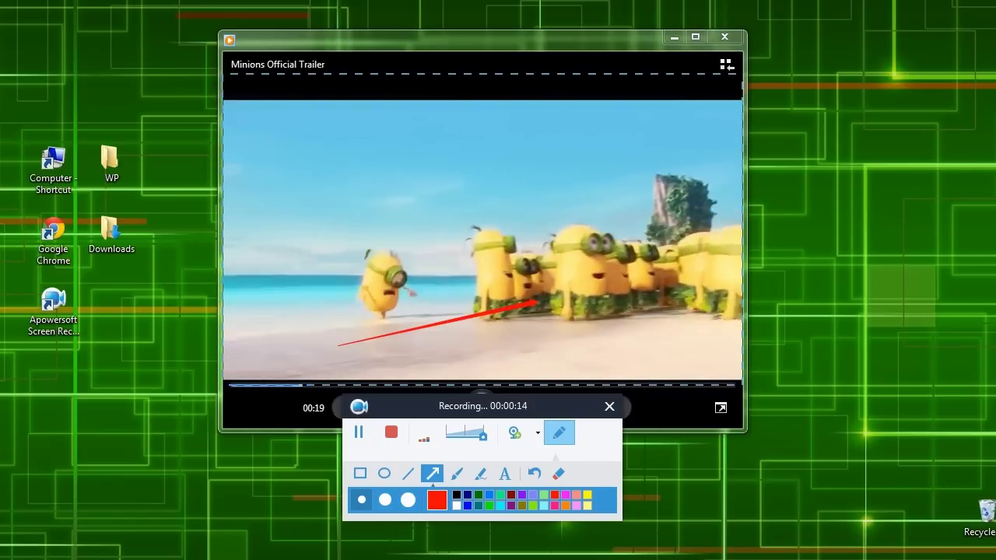
left_click(533, 473)
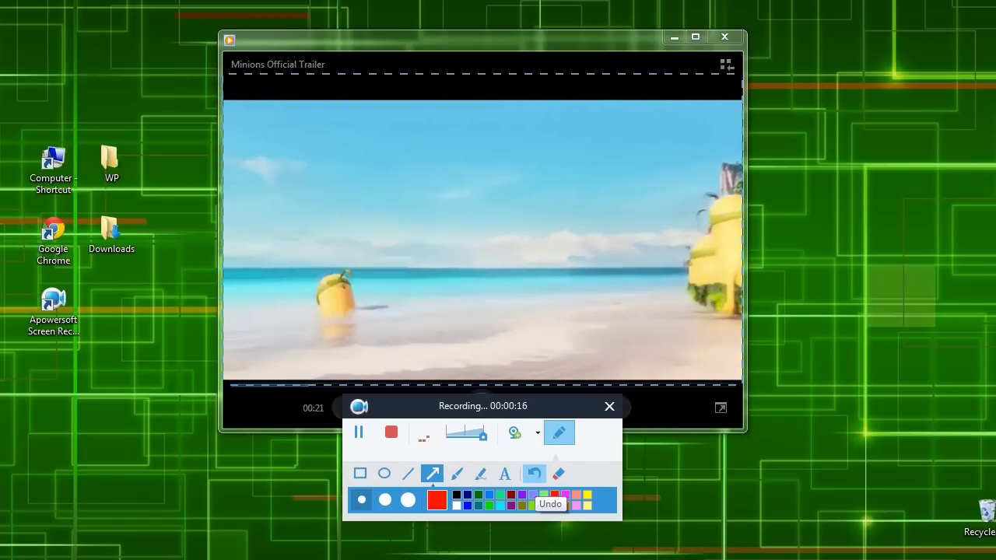
left_click(384, 473)
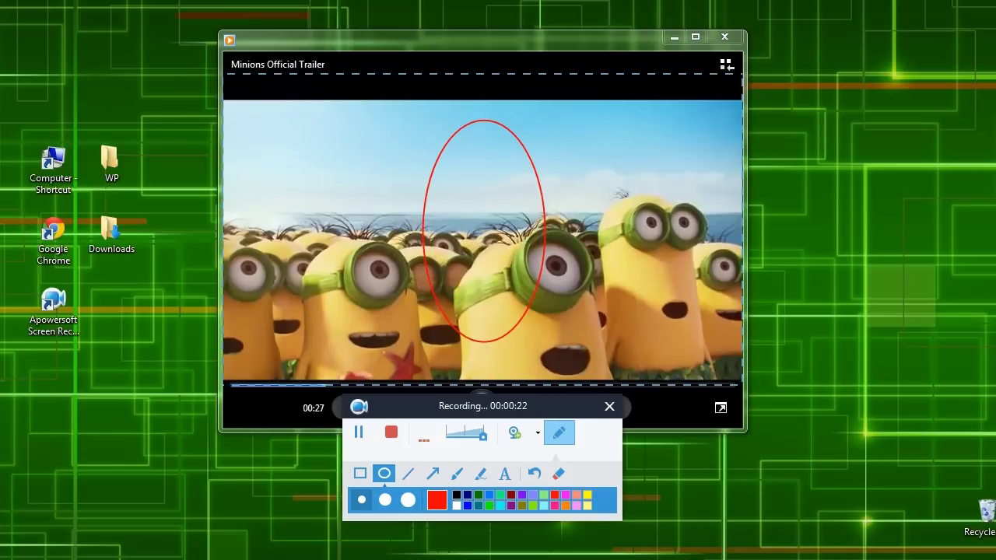
left_click(534, 473)
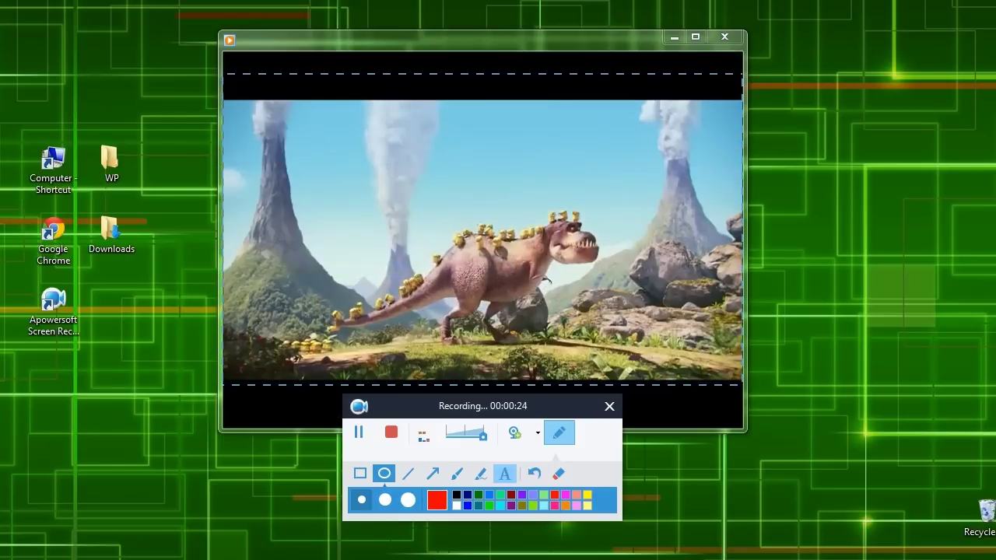
Step: Add the red size 16 text "minions" near the lower edge of the video being recorded
left_click(504, 473)
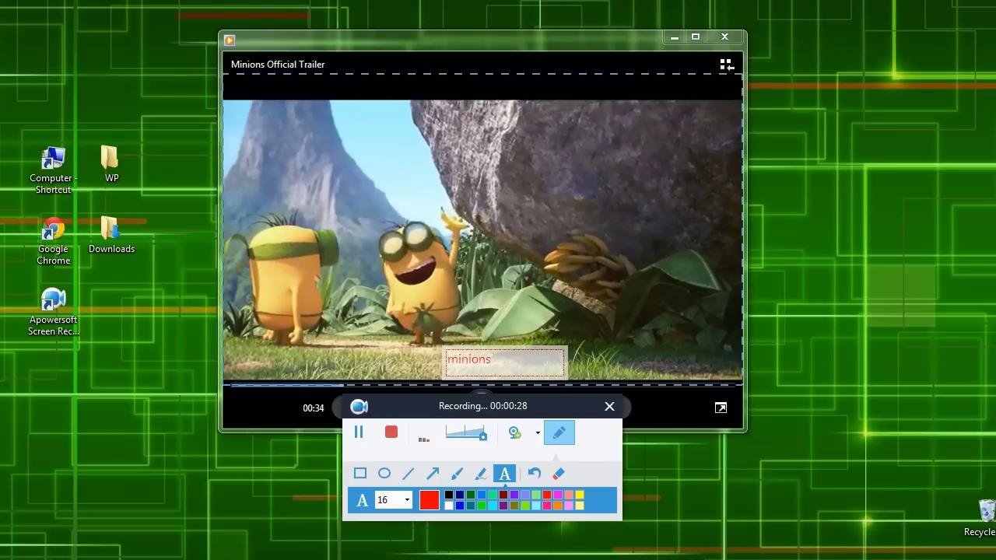
left_click(318, 279)
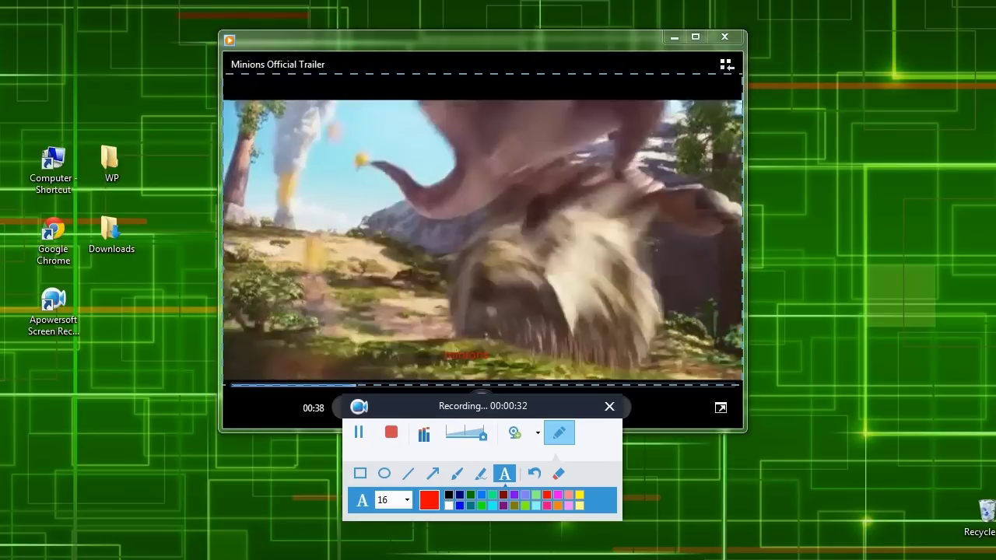
Step: Hide the drawing tools, add the web camera picture to the recording and stop the recording
left_click(559, 433)
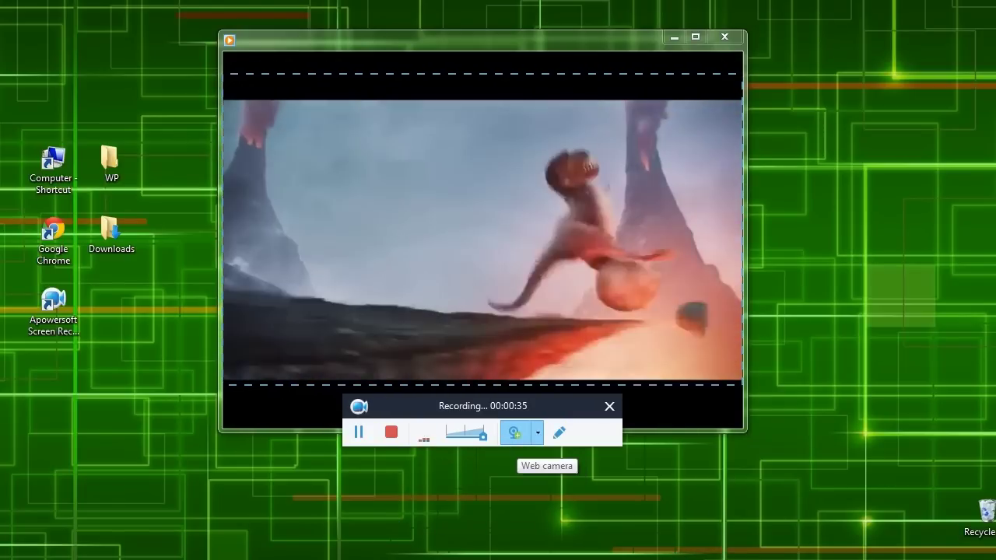
left_click(514, 432)
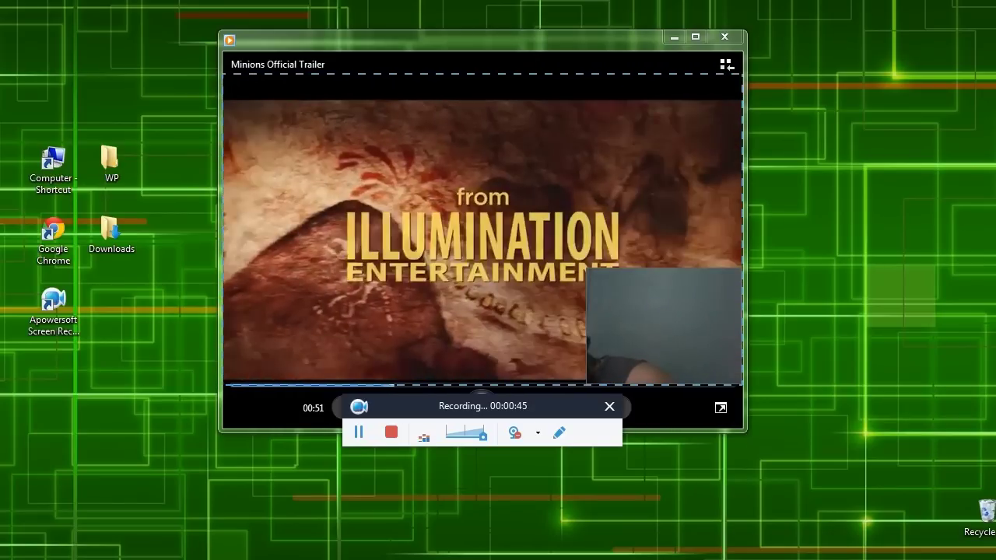
left_click(390, 433)
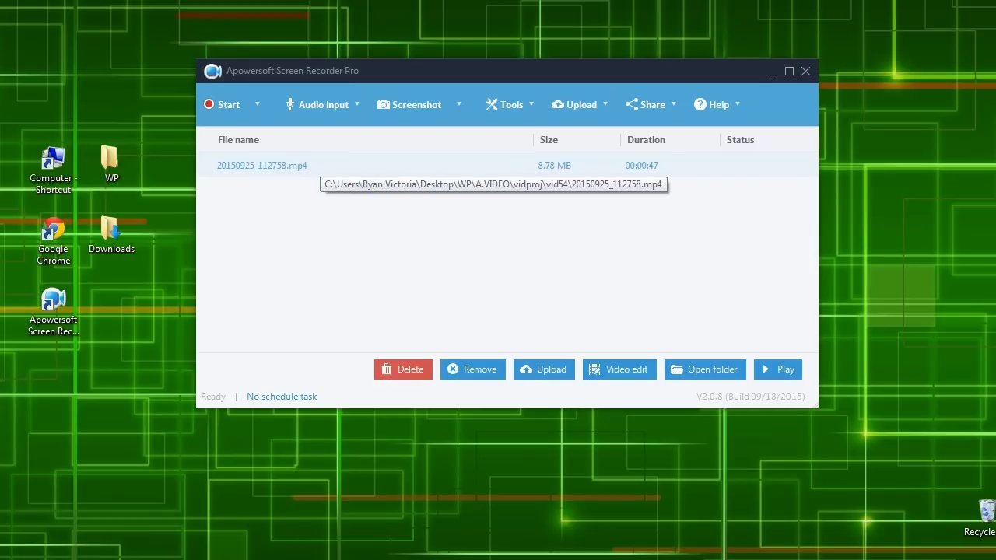
Step: Play the recorded file 20150925_112758.mp4 and skip forward through it to check the arrow, ellipse and text annotations
right_click(289, 166)
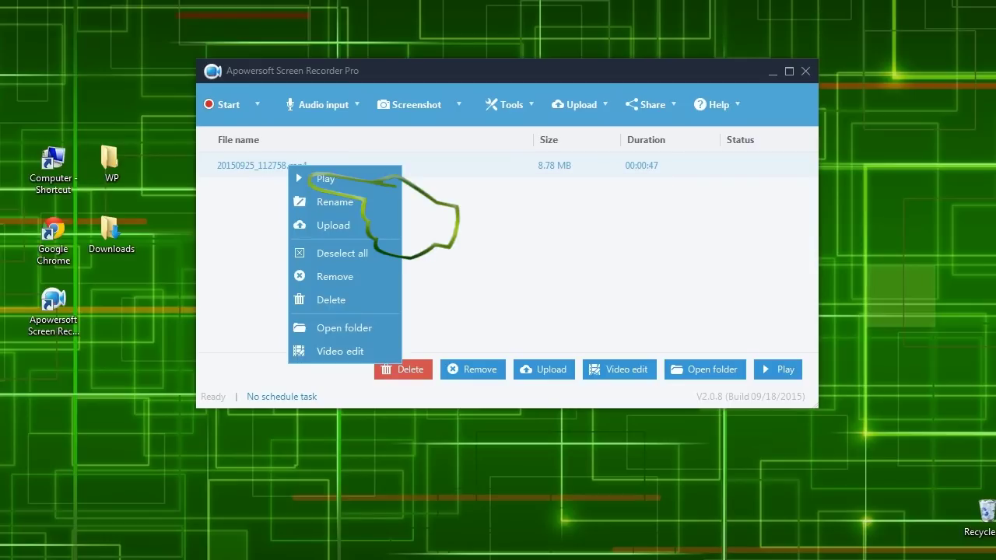
left_click(326, 178)
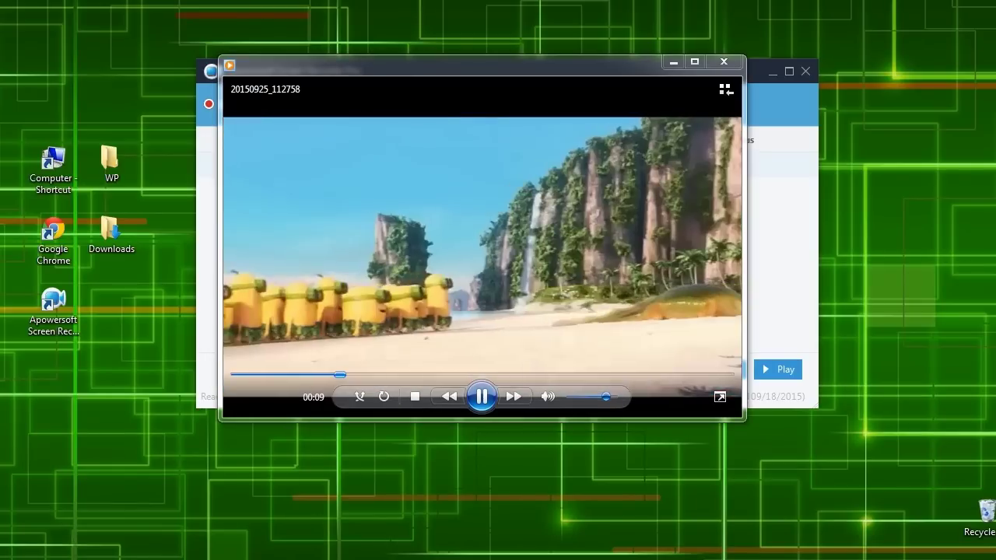
left_click(365, 376)
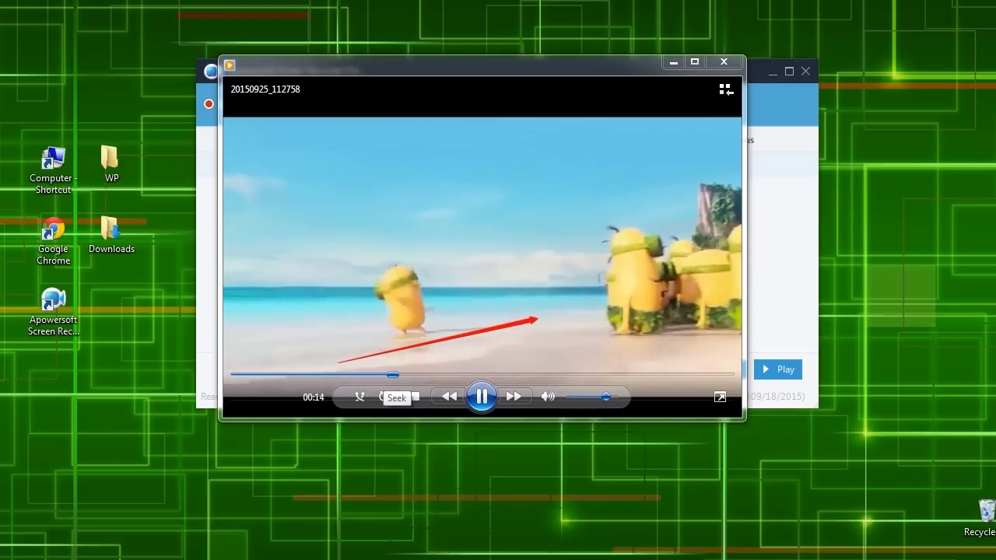
left_click(428, 375)
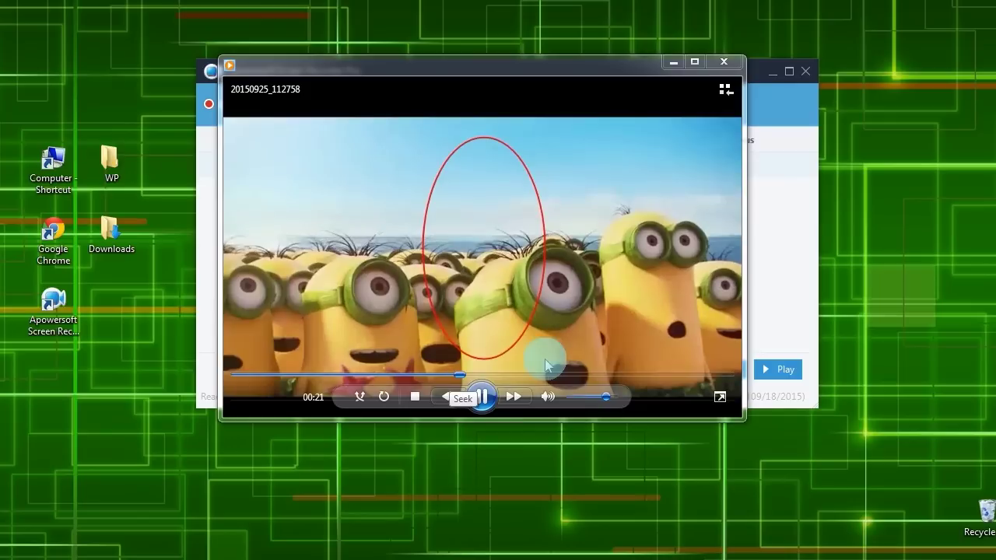
left_click(496, 375)
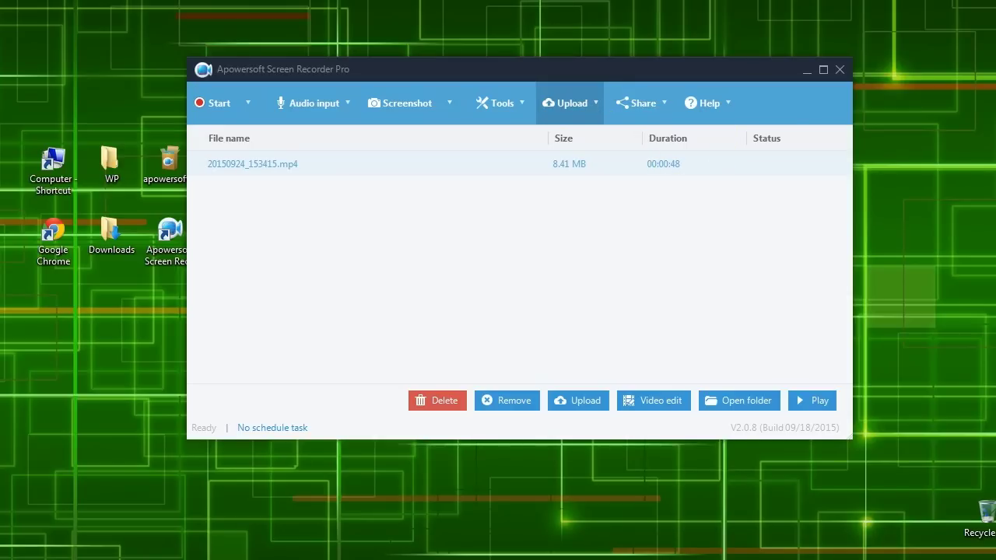
Step: Upload the recording to YouTube with the title "Minions", description "Minions trailer-01", tag "minions", category People & Blogs and private visibility
left_click(588, 101)
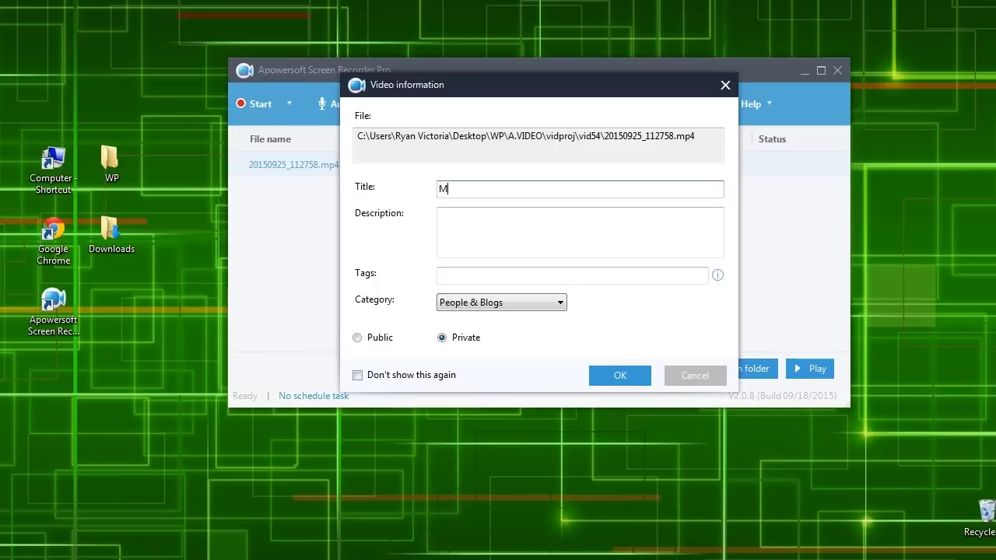
type("inions")
key("Tab")
type("Mi")
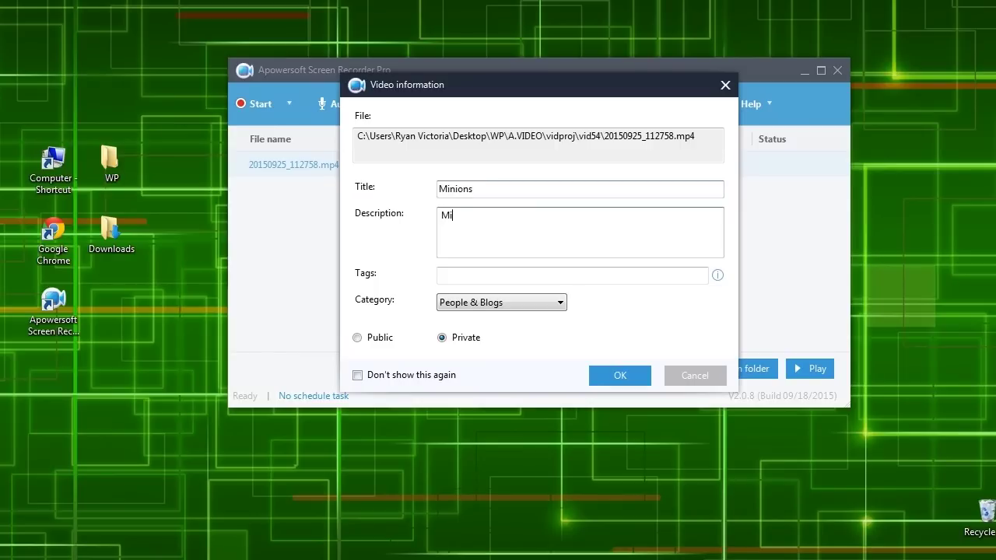
type("nions trai")
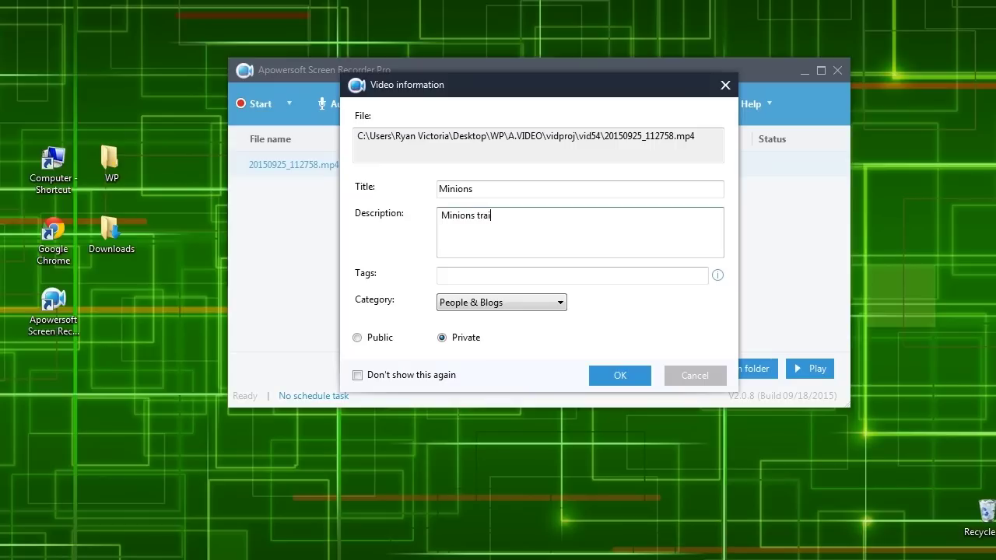
type("ler-01")
key("Tab")
type("minions")
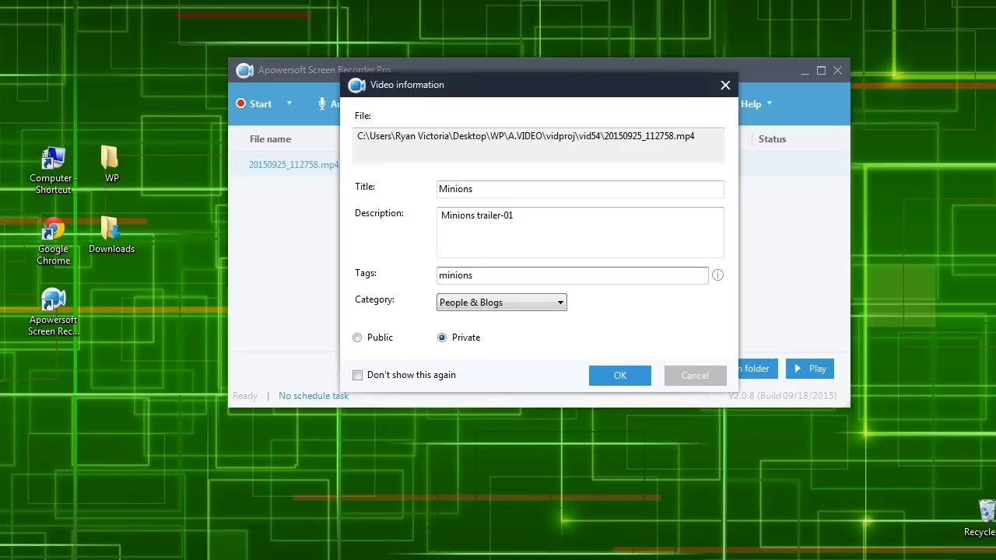
left_click(620, 375)
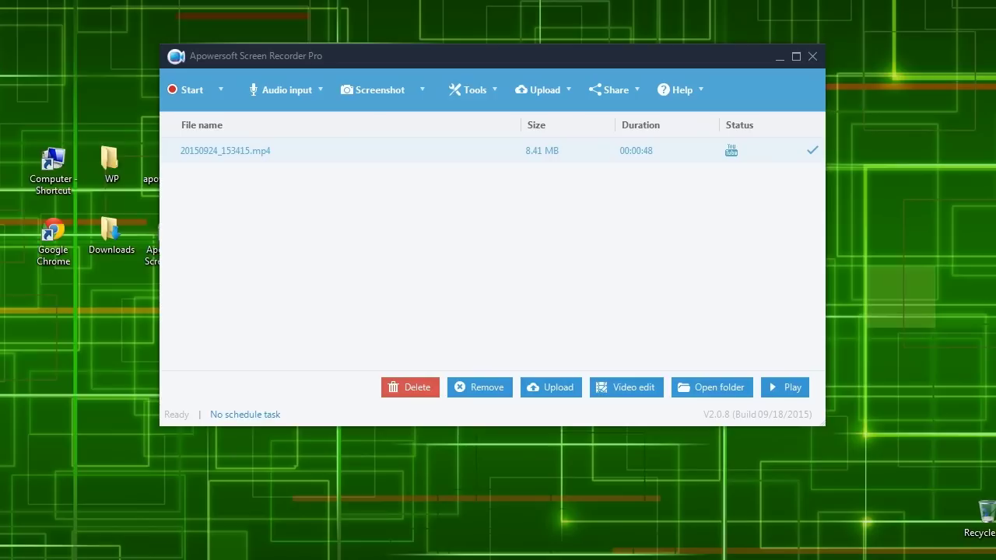
left_click(471, 89)
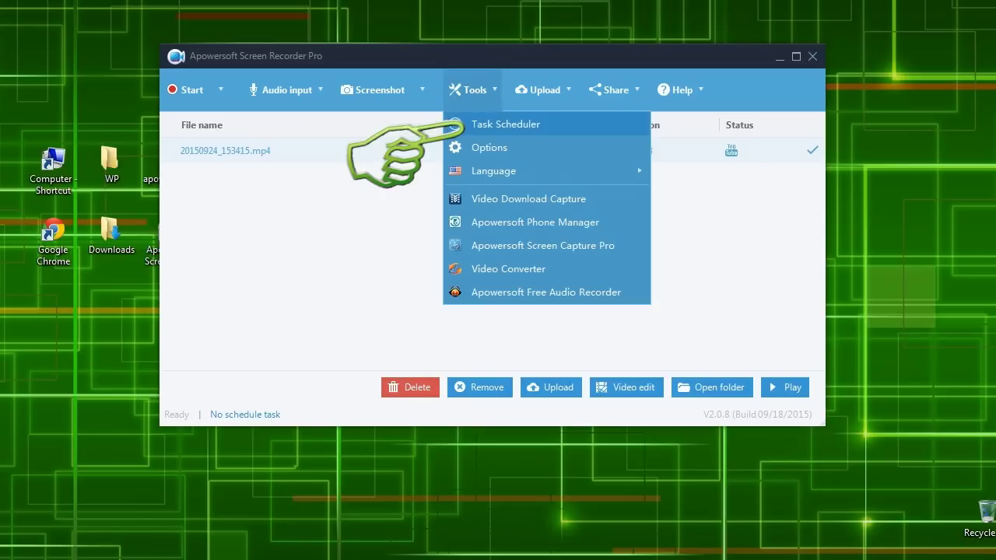
left_click(506, 125)
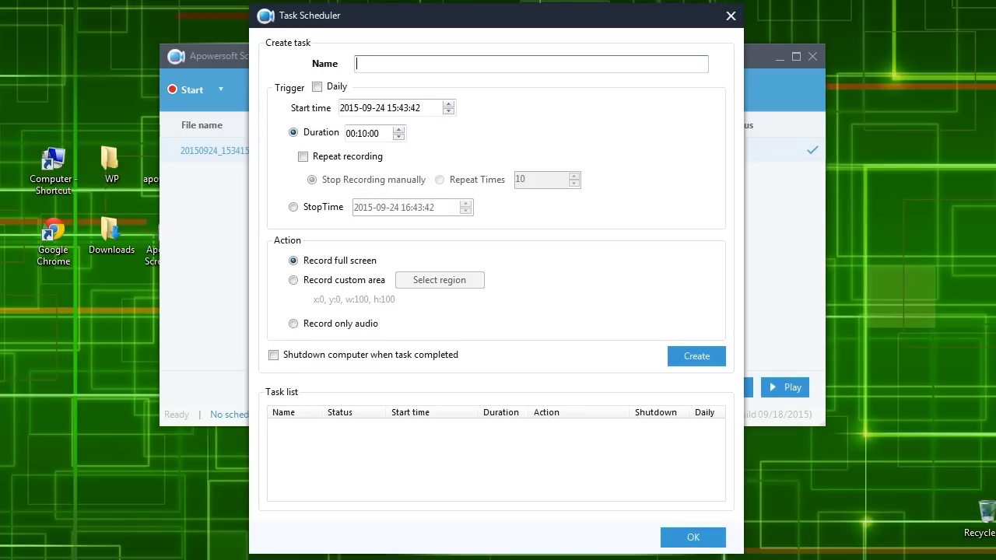
type("task-1")
left_click(293, 207)
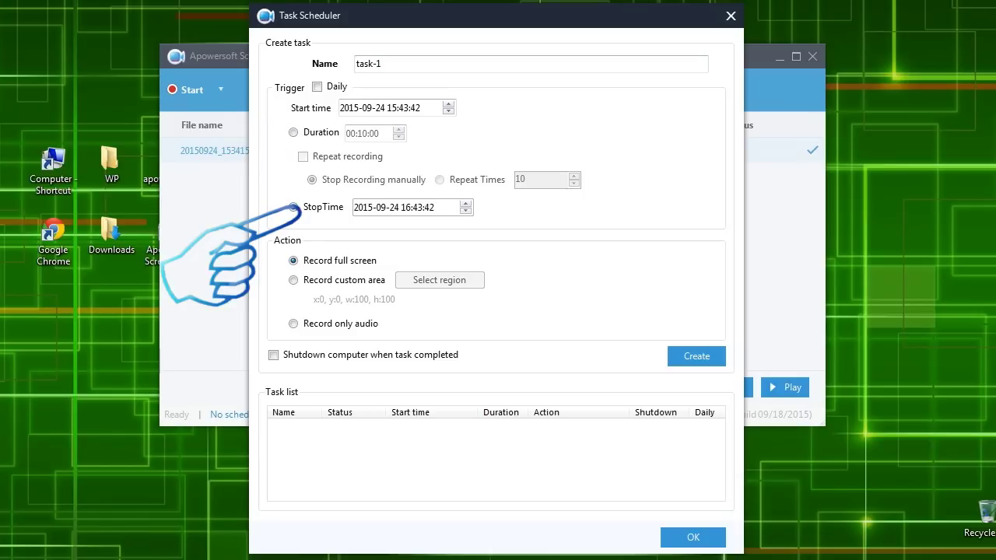
left_click(696, 356)
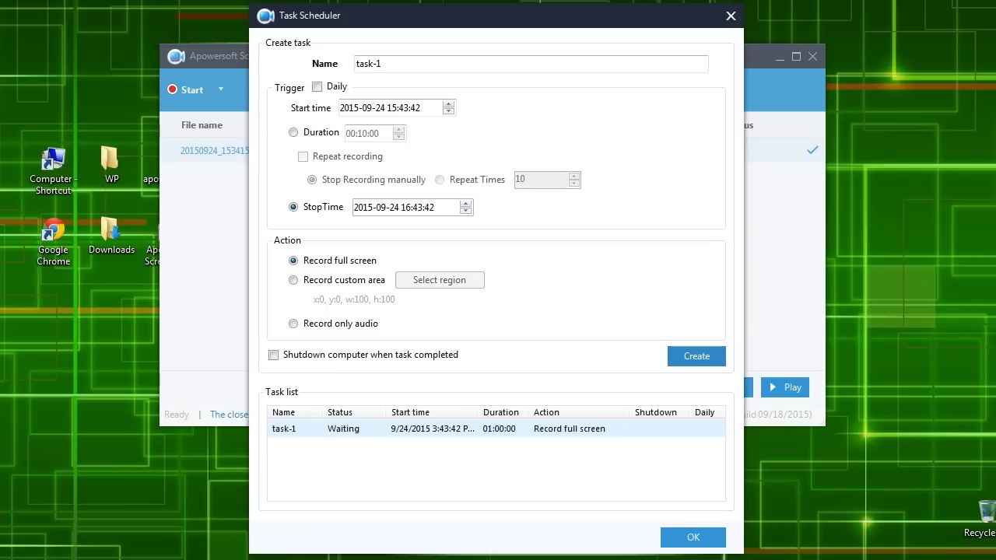
left_click(689, 532)
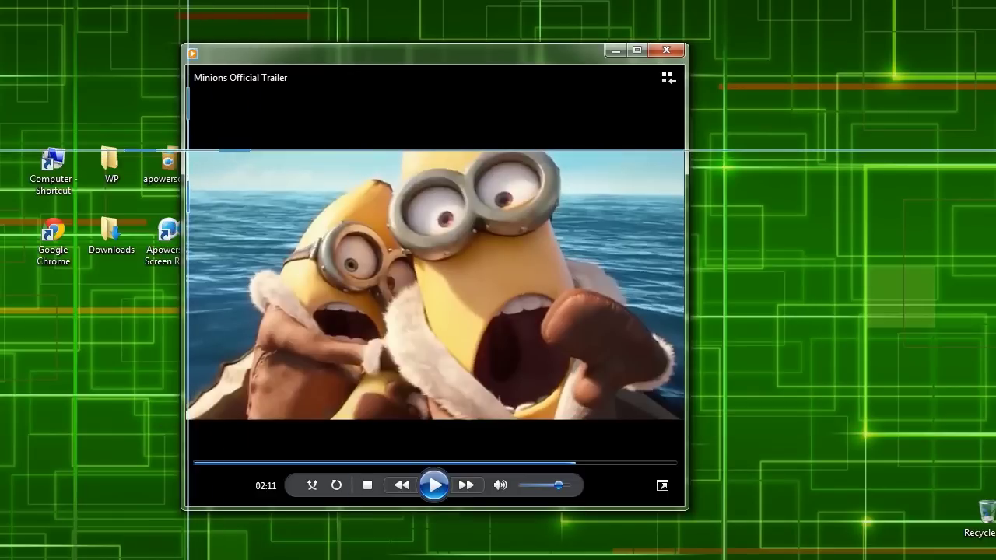
Step: Capture a screenshot region of about 626 x 335 over the paused trailer picture and draw a short red arrow toward the minion nearest the left edge
left_click_drag(187, 150, 679, 414)
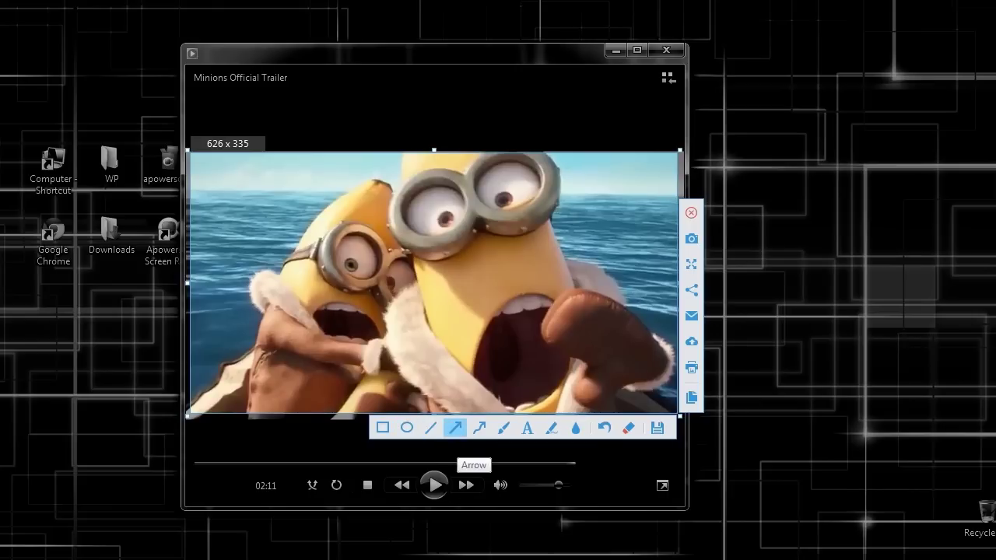
left_click(455, 427)
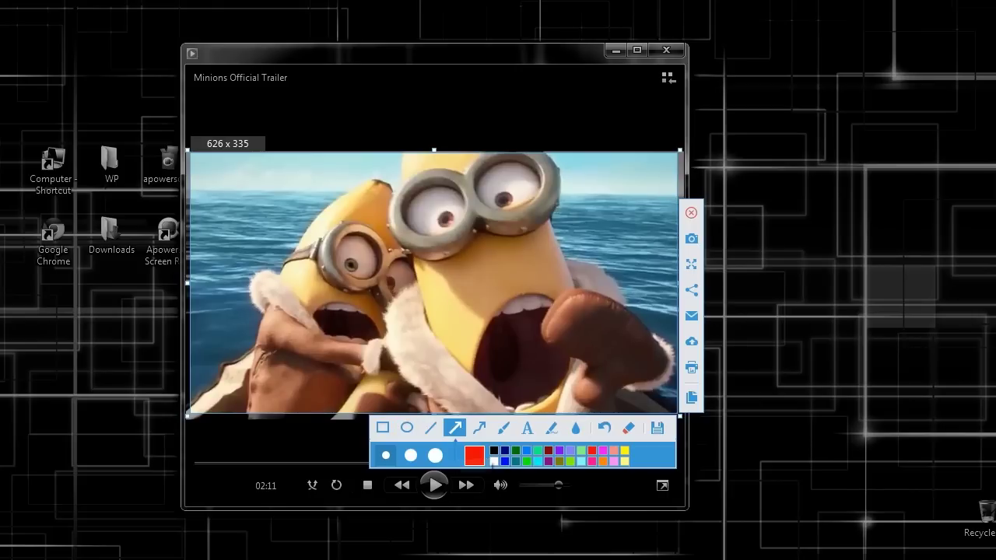
left_click_drag(209, 235, 282, 225)
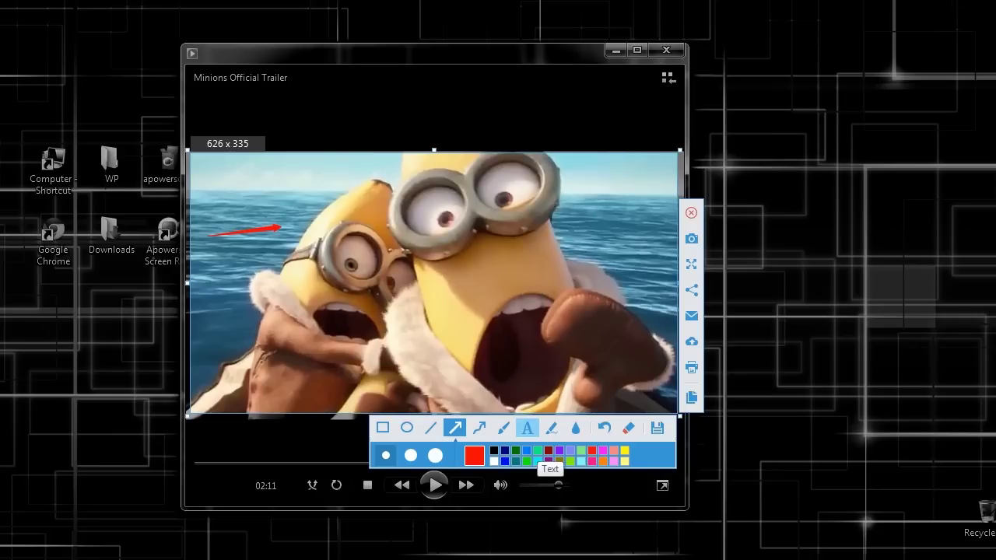
Step: Add the red size 18 text "waaaaaaaa" over the sea beside the taller minion and circle it with a red ellipse
left_click(526, 427)
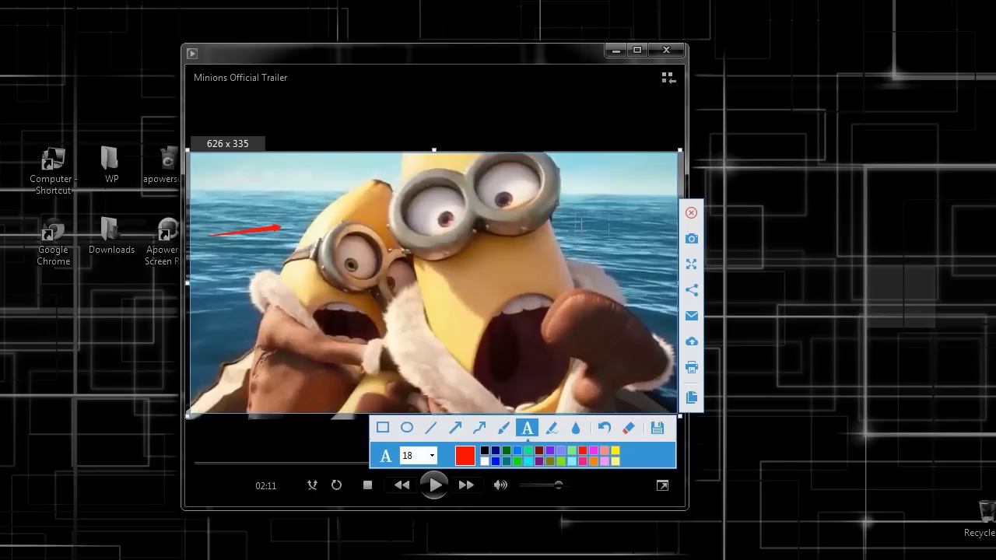
type("waaaaaaaa")
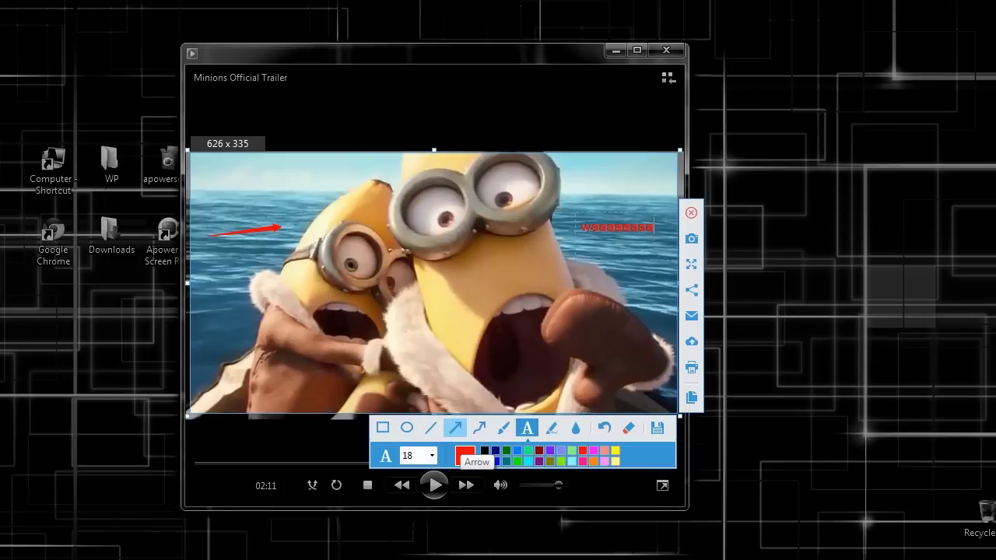
left_click(406, 427)
left_click_drag(566, 205, 663, 243)
Step: Save the annotated screenshot to the Desktop as the PNG file screenshot_20150924_154507 and view it in Windows Photo Viewer
left_click(658, 427)
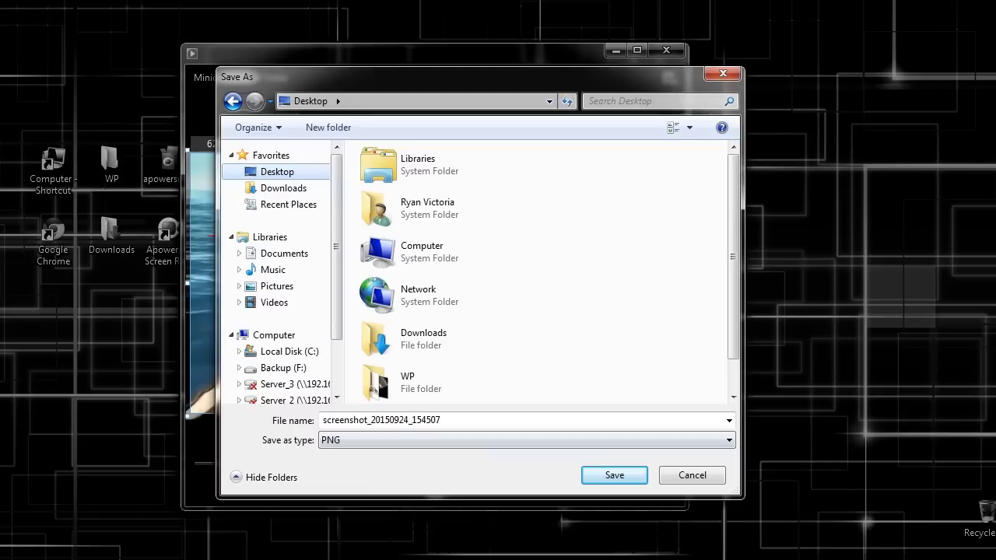
left_click(611, 474)
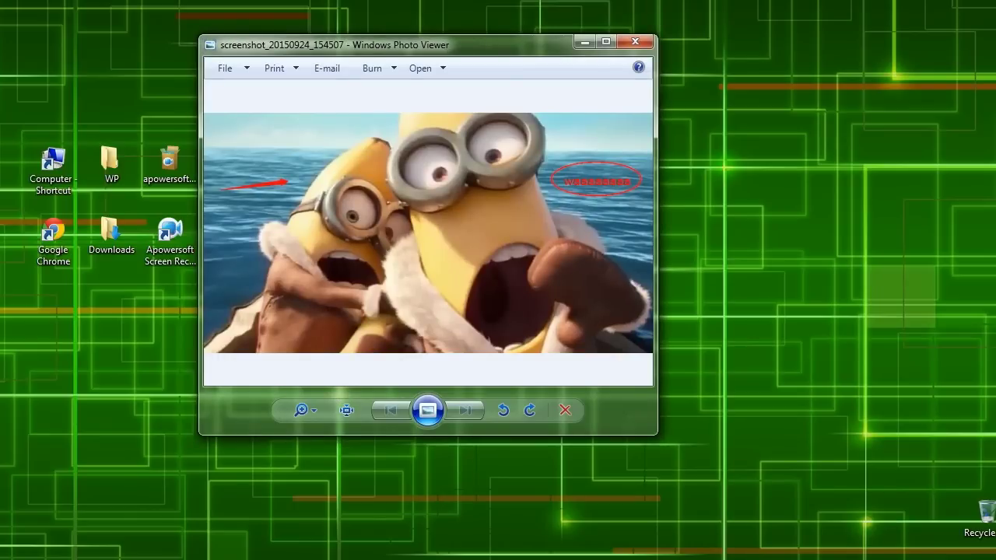
left_click_drag(498, 44, 573, 47)
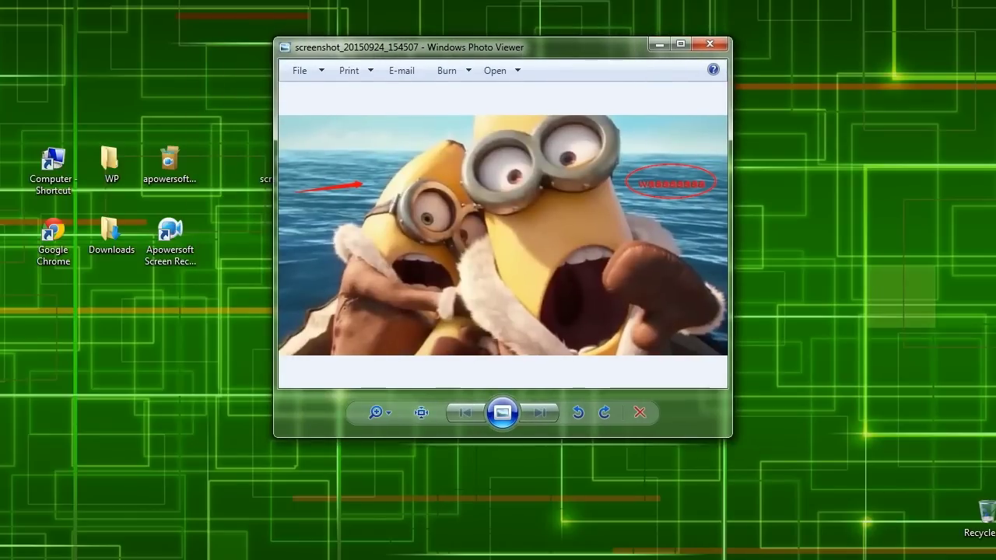